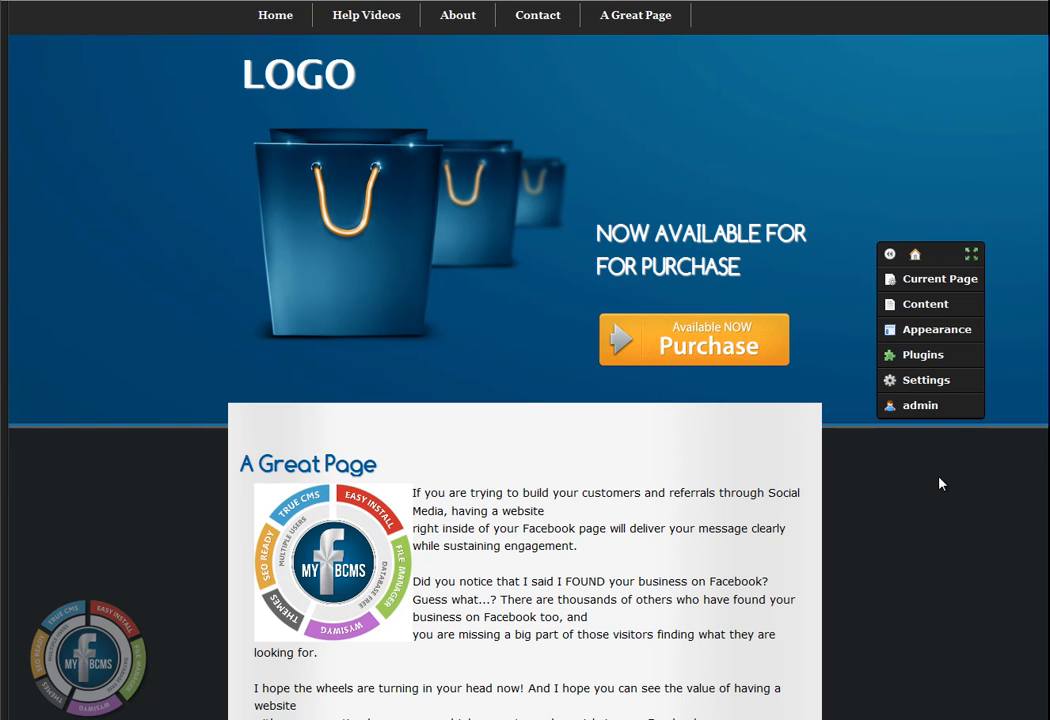
Open the Page Manager and view the submenu of Help Videos in the site navigation
left_click(928, 304)
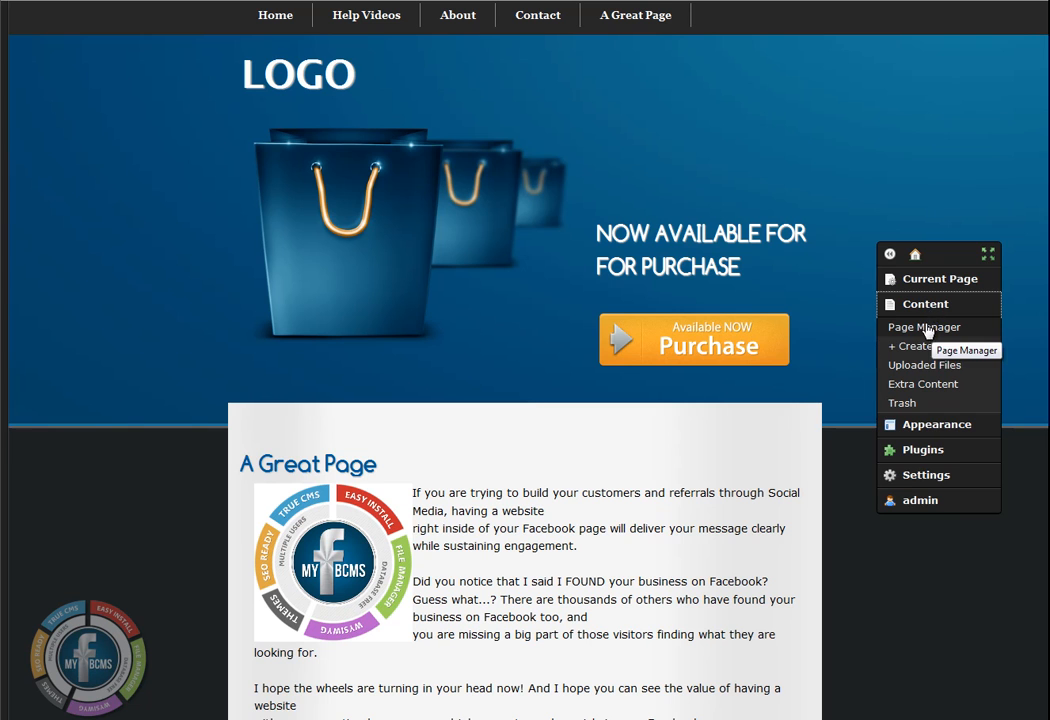
left_click(927, 333)
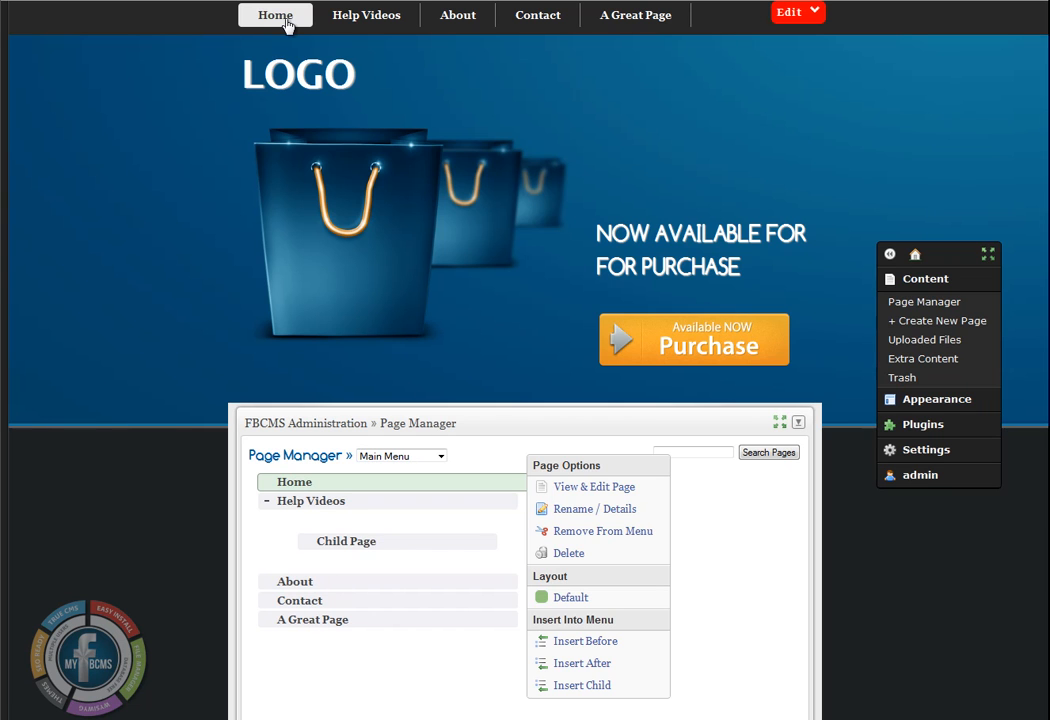
mouse_move(352, 23)
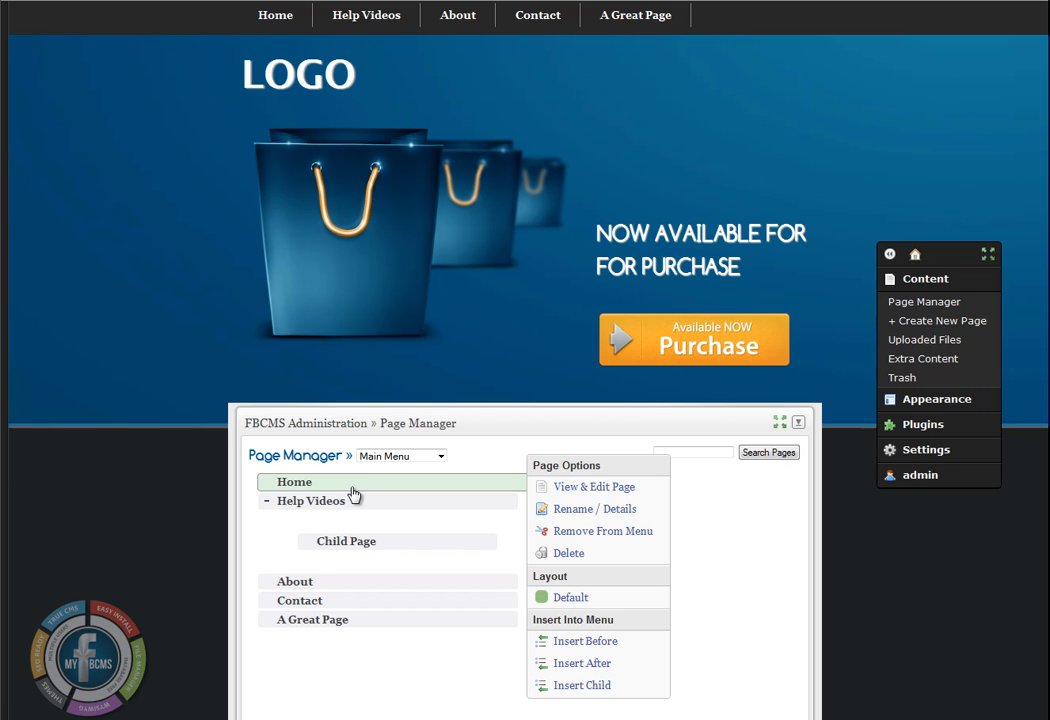
Move Child Page out from under Help Videos to the top level of the Main Menu, between Help Videos and About
left_click(404, 550)
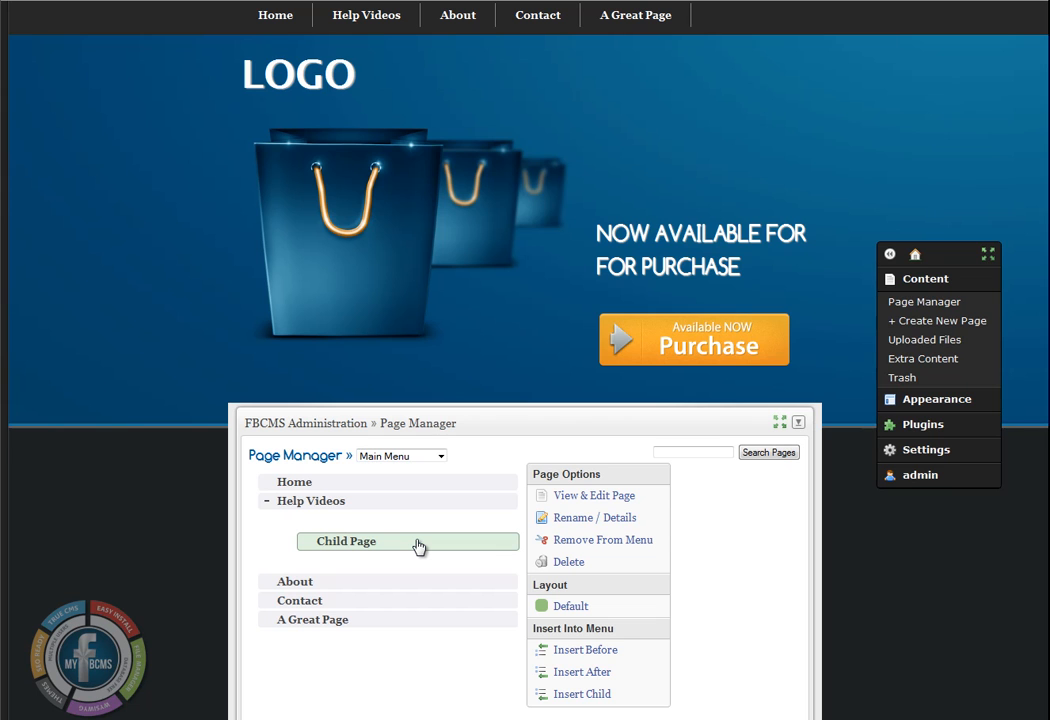
left_click_drag(418, 546, 384, 570)
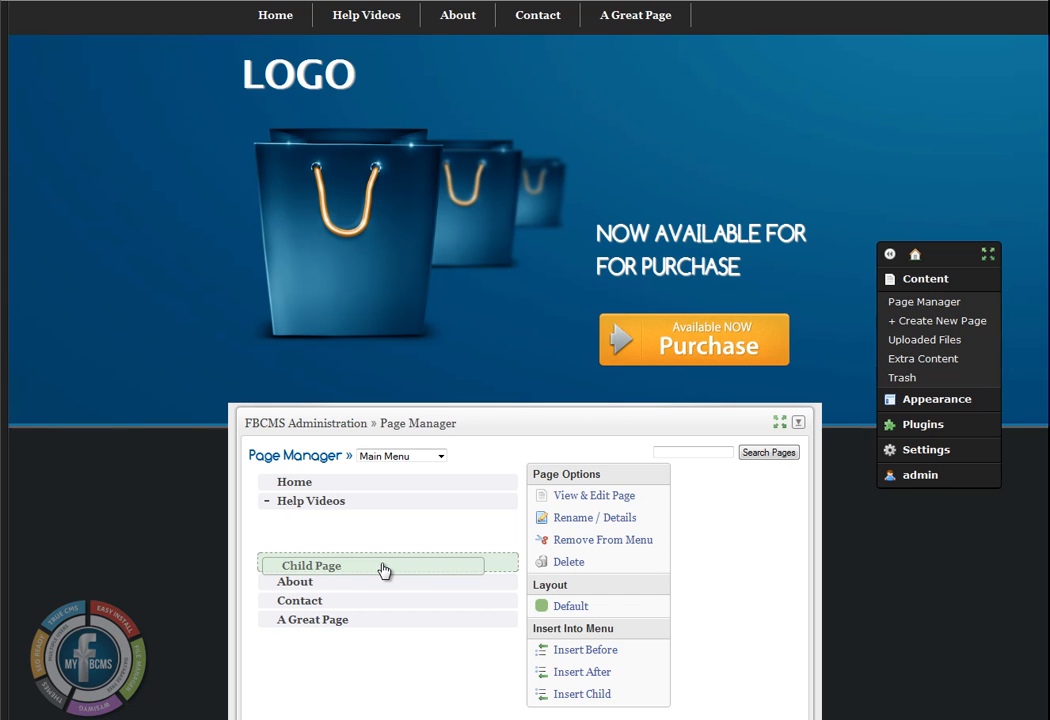
left_click_drag(384, 570, 383, 569)
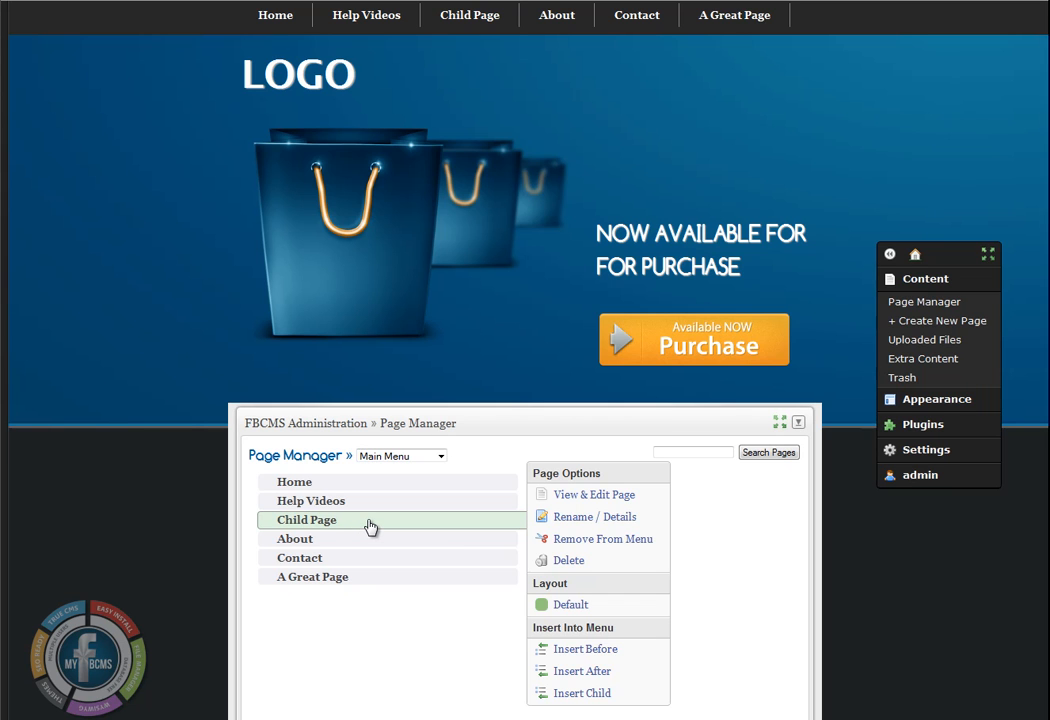
Reorder the Main Menu so Child Page is the last top-level item, after A Great Page
left_click_drag(370, 527, 367, 586)
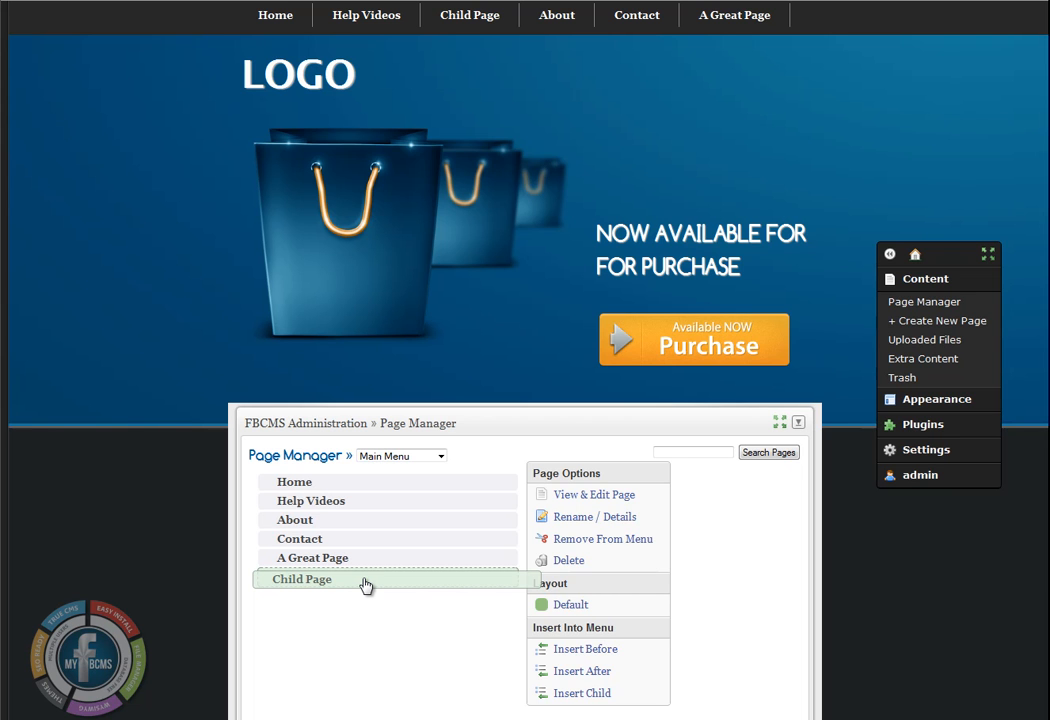
left_click_drag(366, 586, 363, 581)
mouse_move(681, 178)
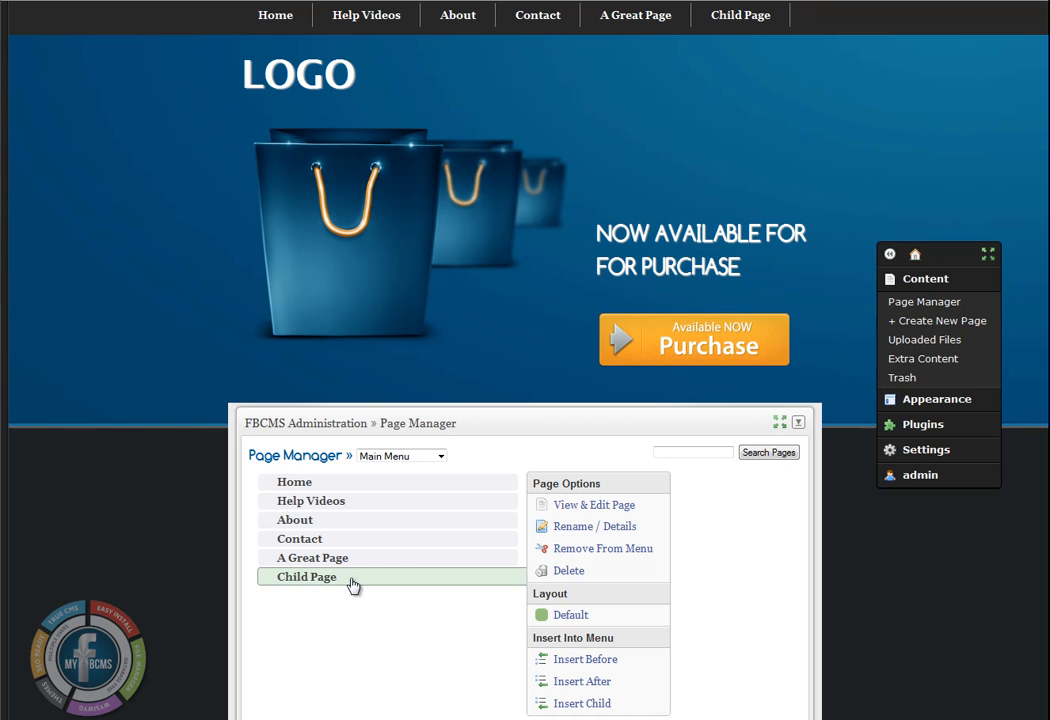
Nest Child Page under About, collapse and expand the About branch, and view its submenu in the site navigation
left_click_drag(352, 586, 394, 569)
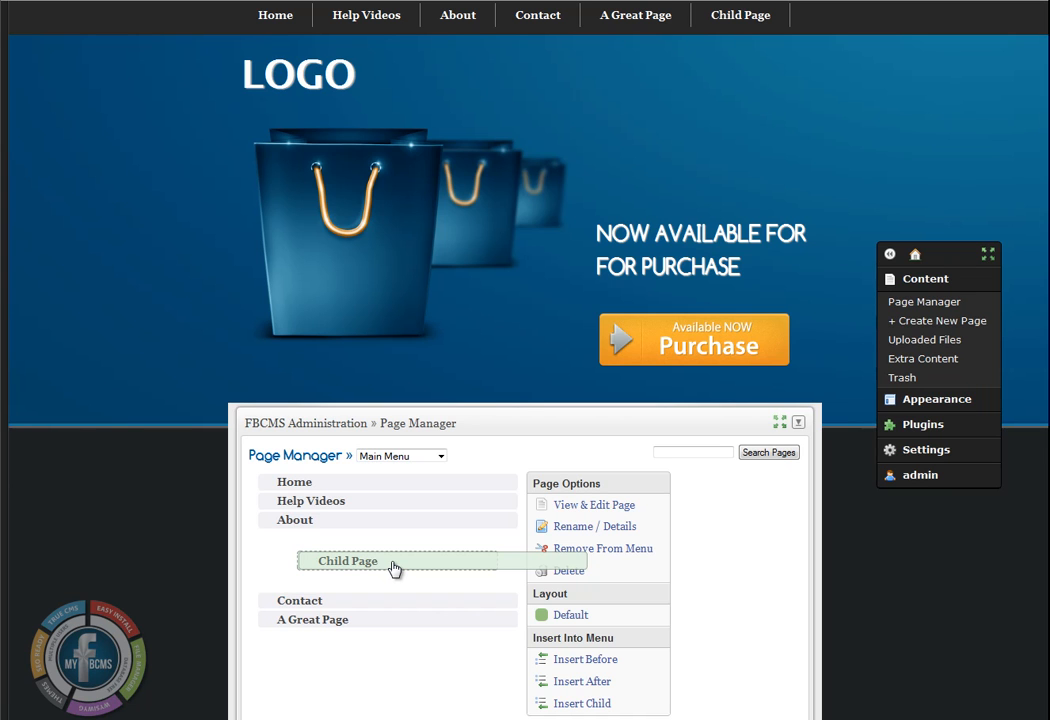
left_click_drag(395, 569, 394, 567)
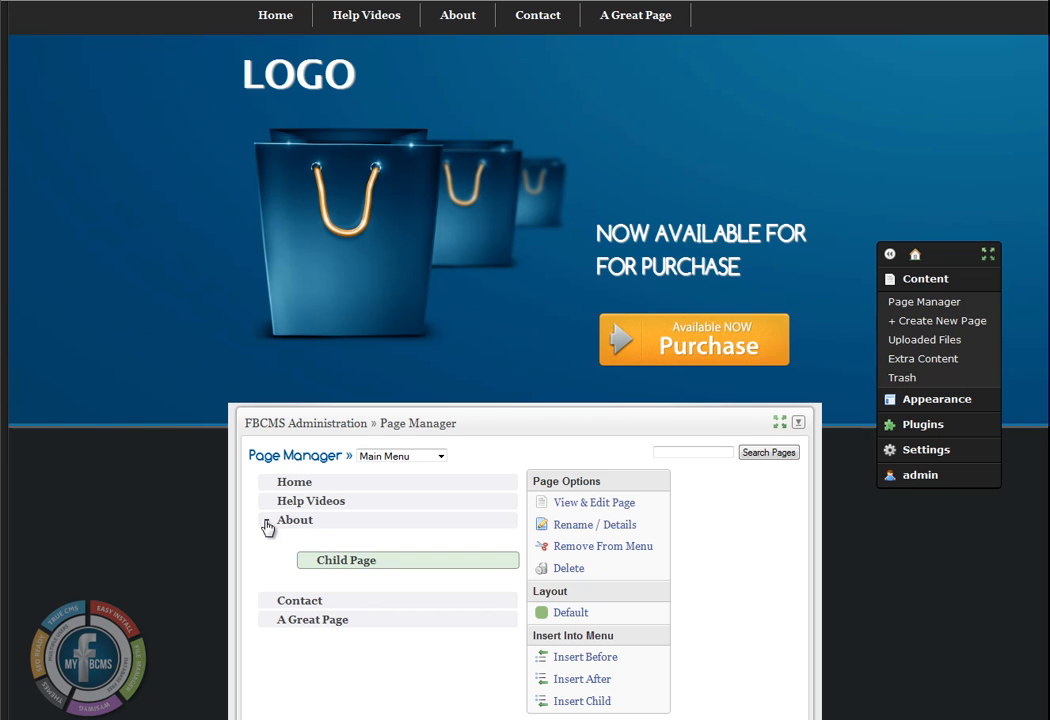
left_click(267, 525)
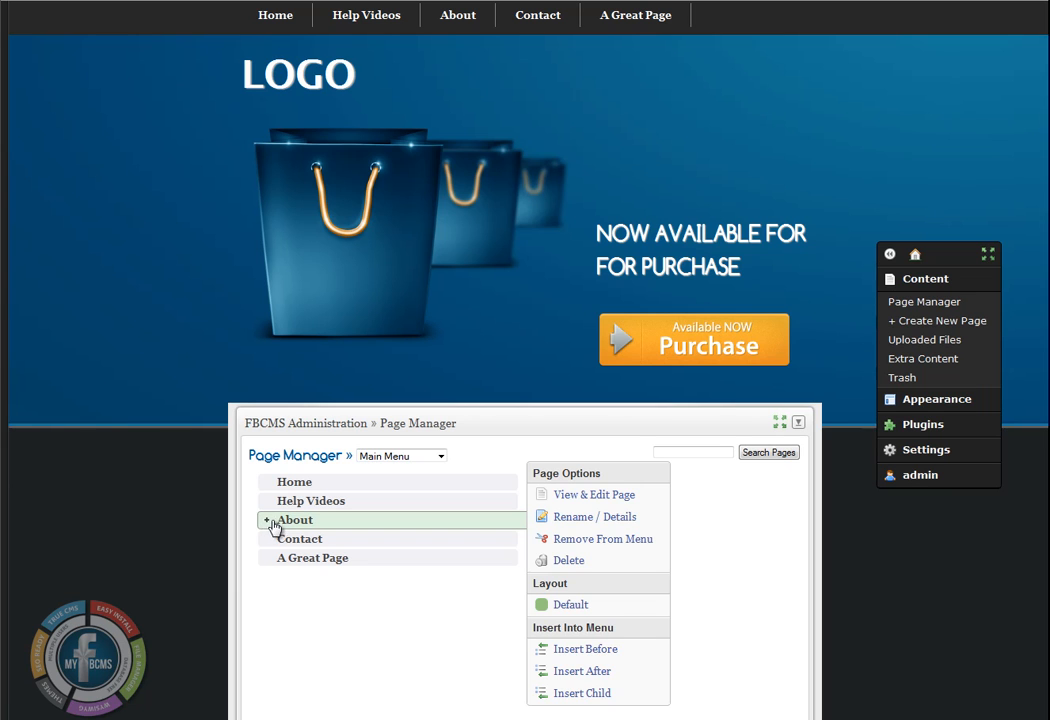
left_click(267, 525)
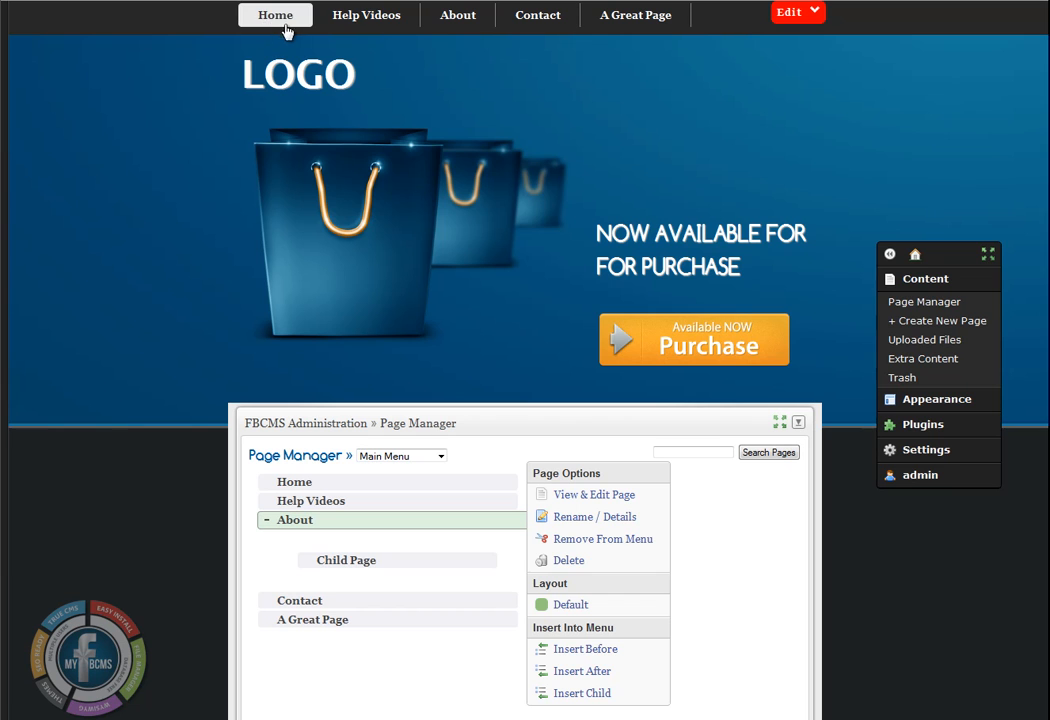
mouse_move(459, 21)
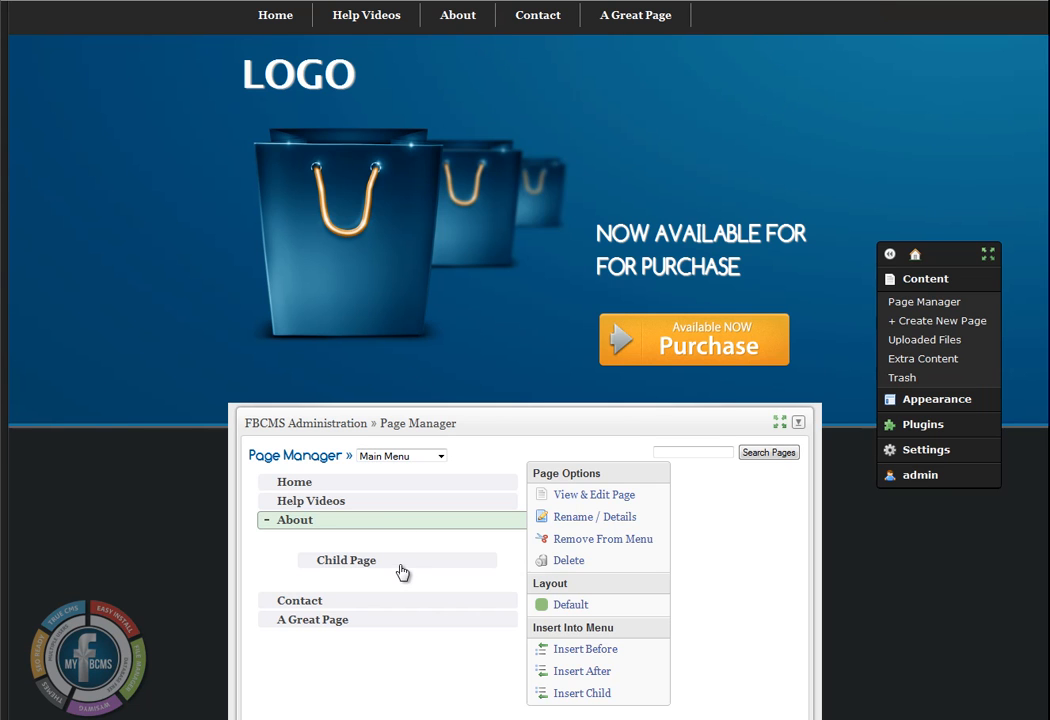
left_click(266, 523)
left_click(266, 521)
Move Child Page from About to be a child of Help Videos
mouse_move(403, 568)
left_mouse_down()
mouse_move(419, 518)
mouse_move(410, 551)
left_mouse_up()
scroll(499, 427, "down", 1)
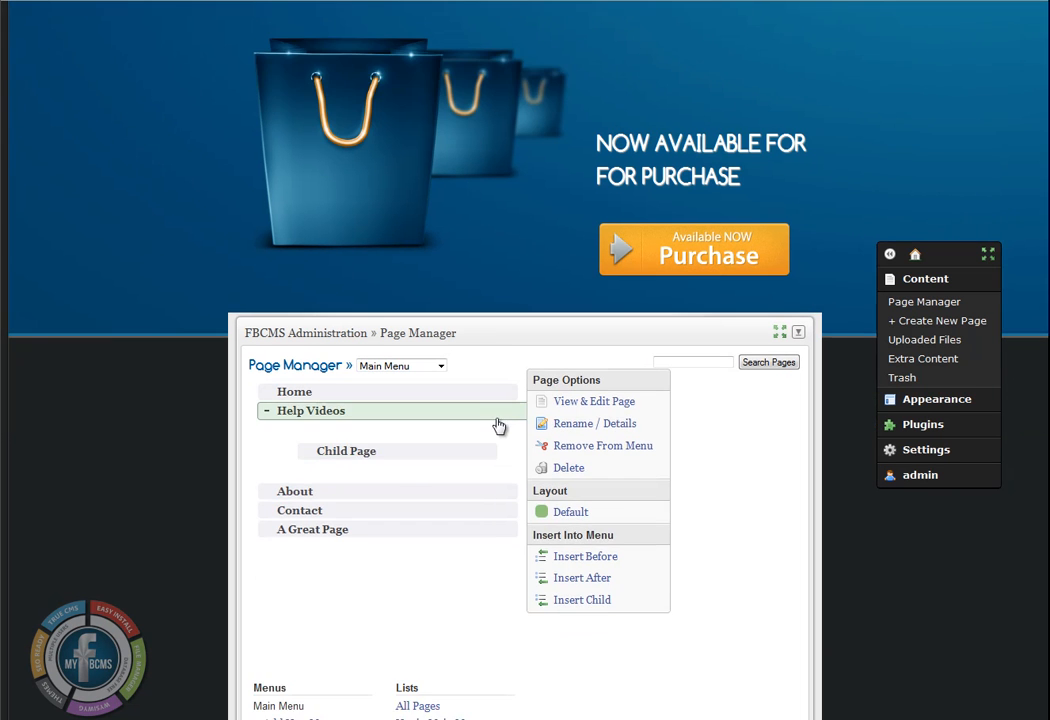
scroll(499, 427, "down", 1)
scroll(418, 479, "up", 1)
Remove Child Page from the Main Menu without deleting the page, and confirm the removal
left_click(417, 459)
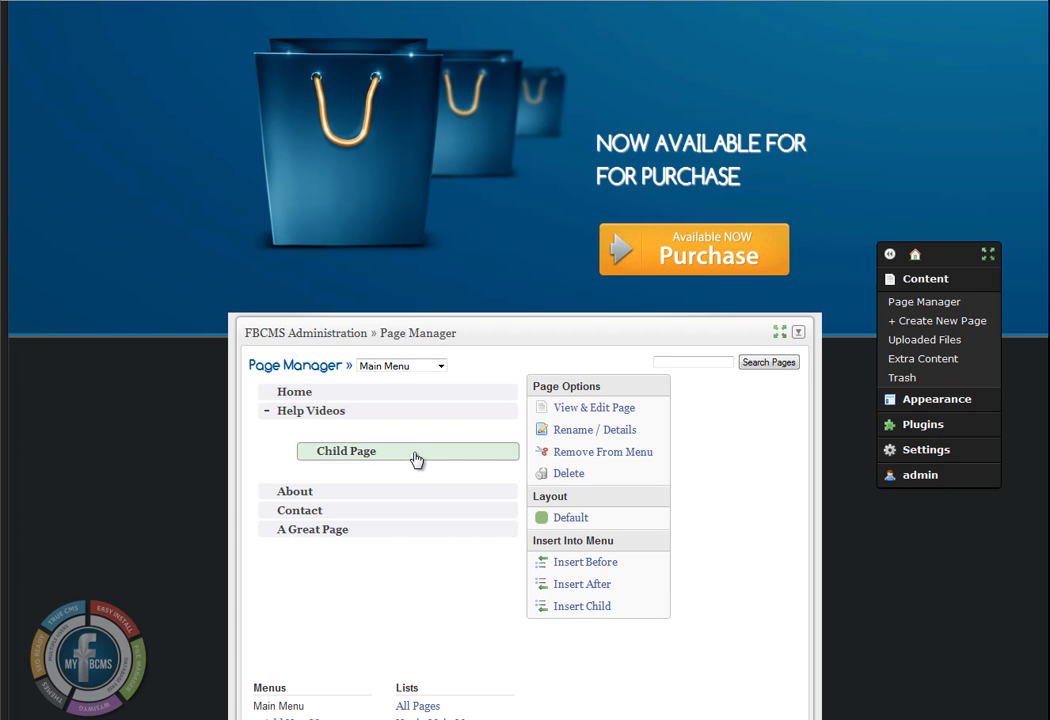
scroll(487, 431, "up", 2)
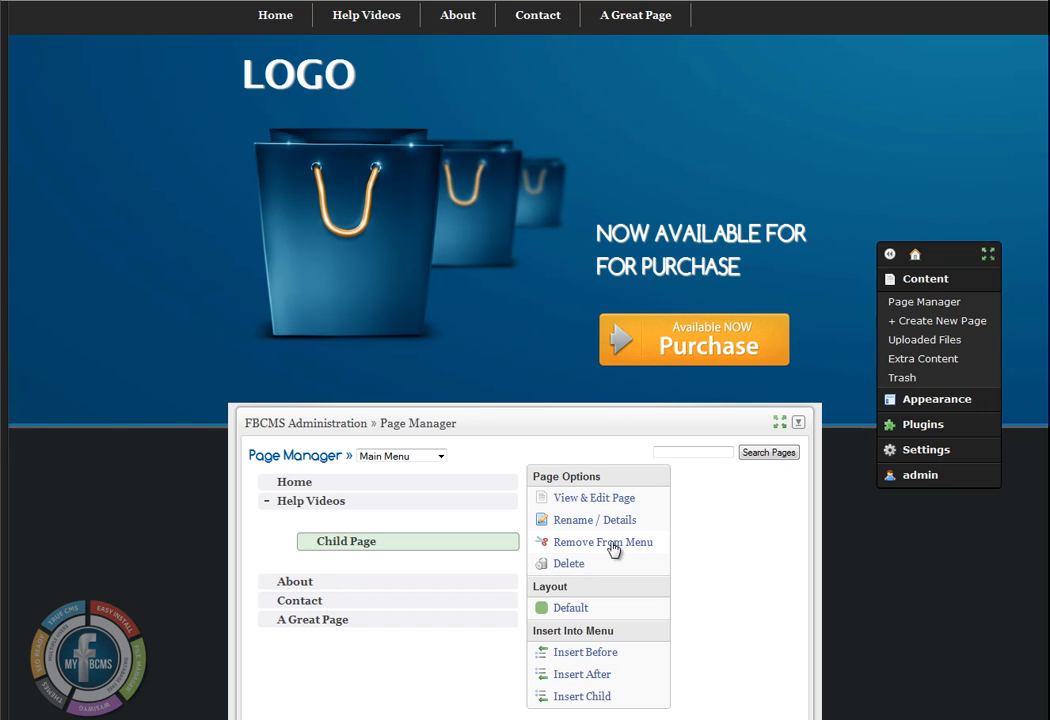
left_click(604, 543)
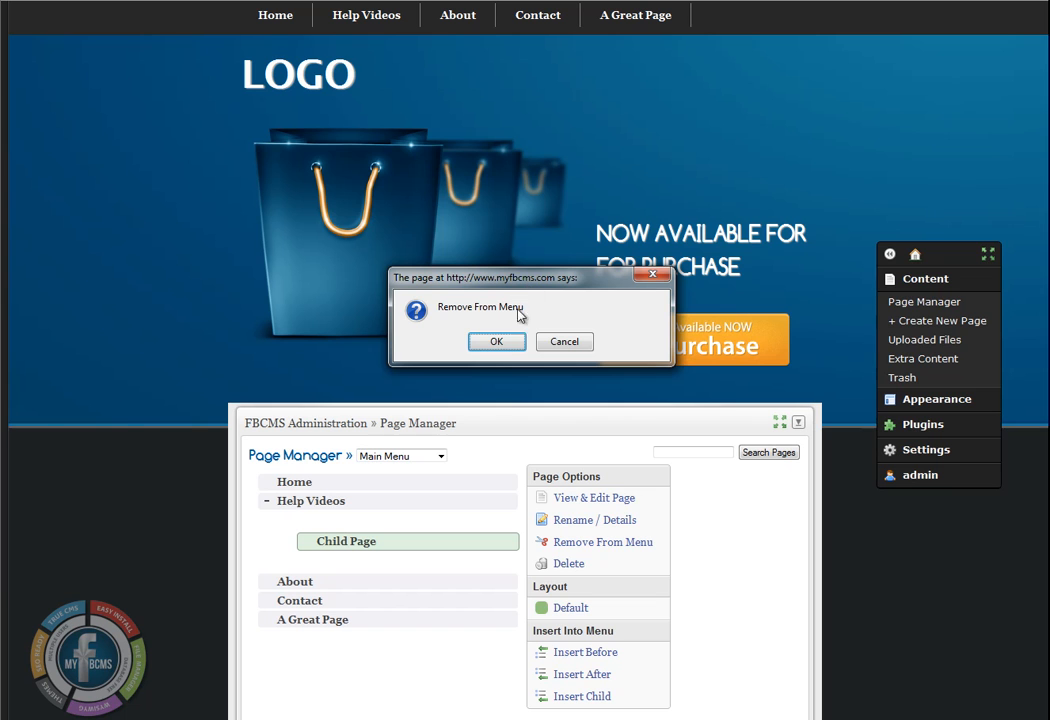
left_click(499, 342)
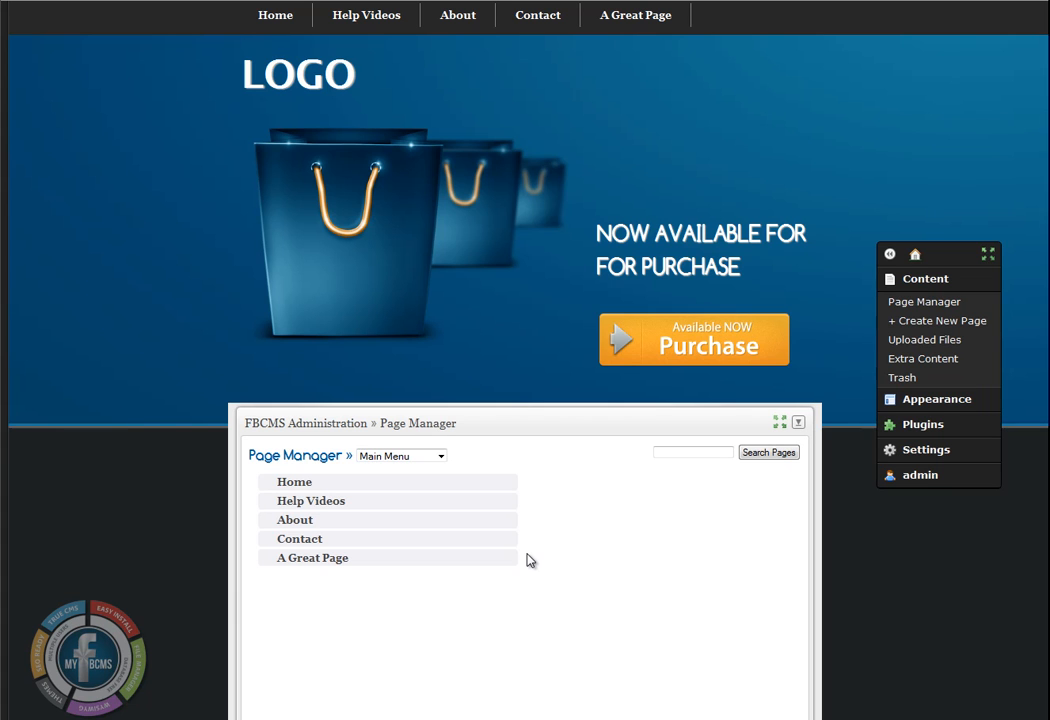
Insert the existing Child Page from the available pages as a child of Help Videos in the Main Menu
mouse_move(300, 14)
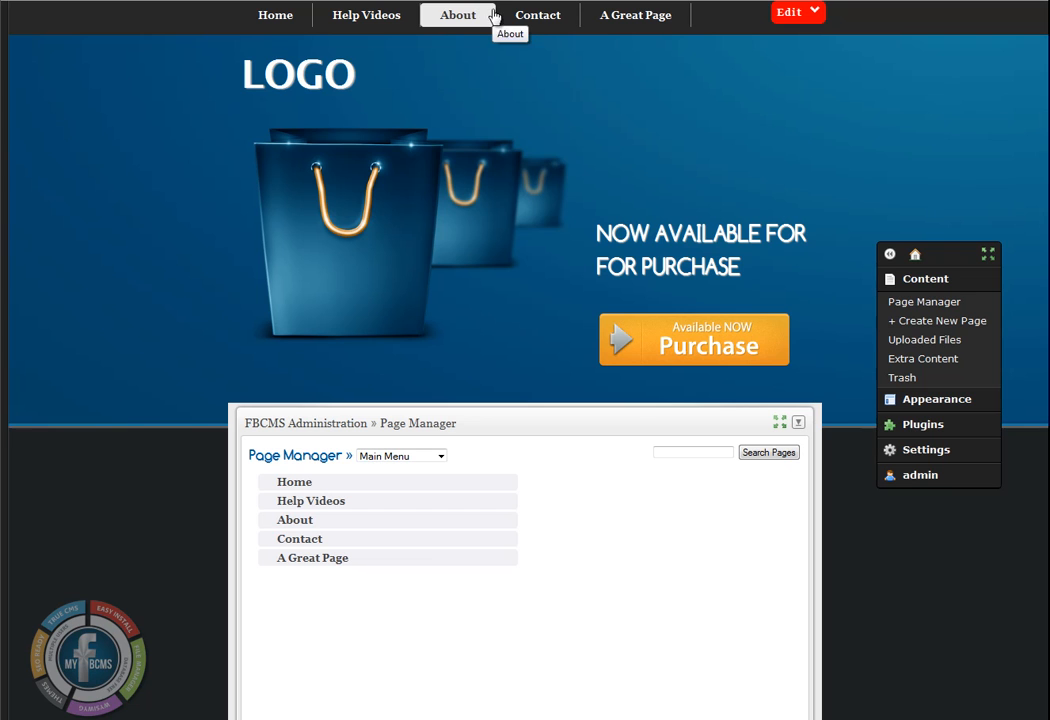
left_click(438, 490)
left_click(421, 503)
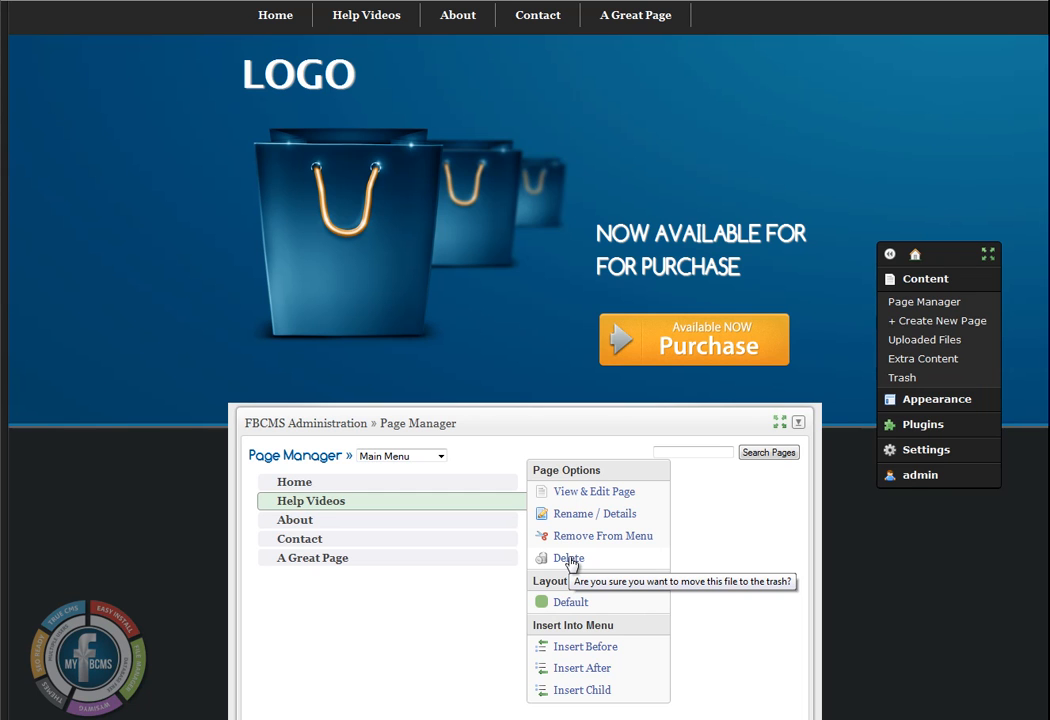
left_click(402, 519)
left_click(406, 505)
left_click(585, 692)
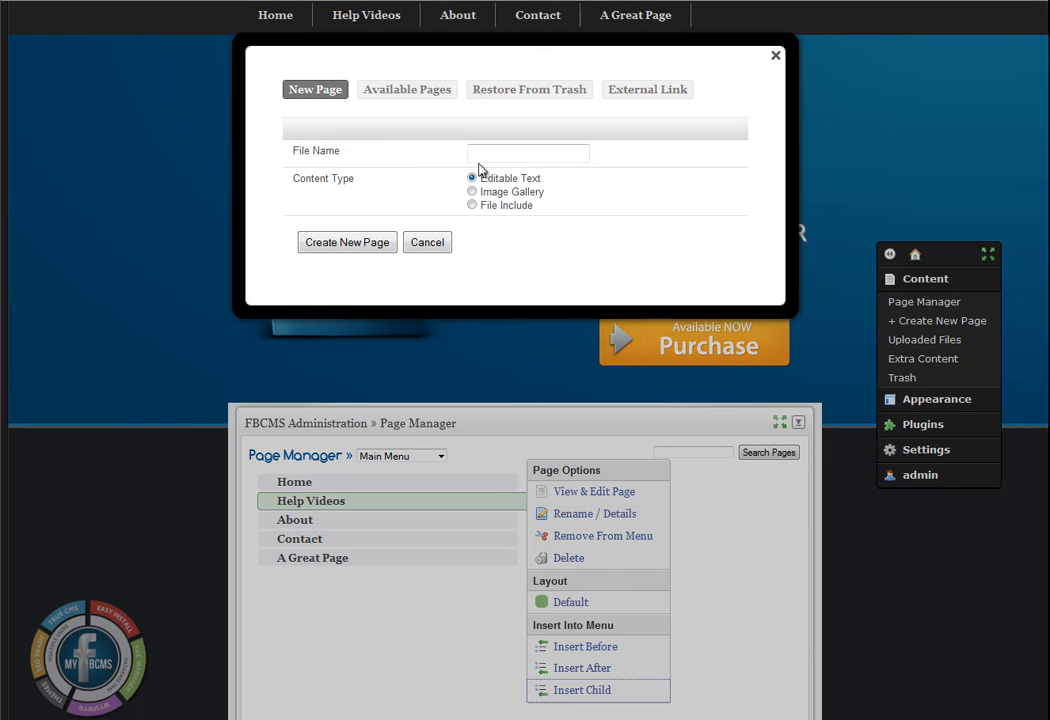
left_click(421, 96)
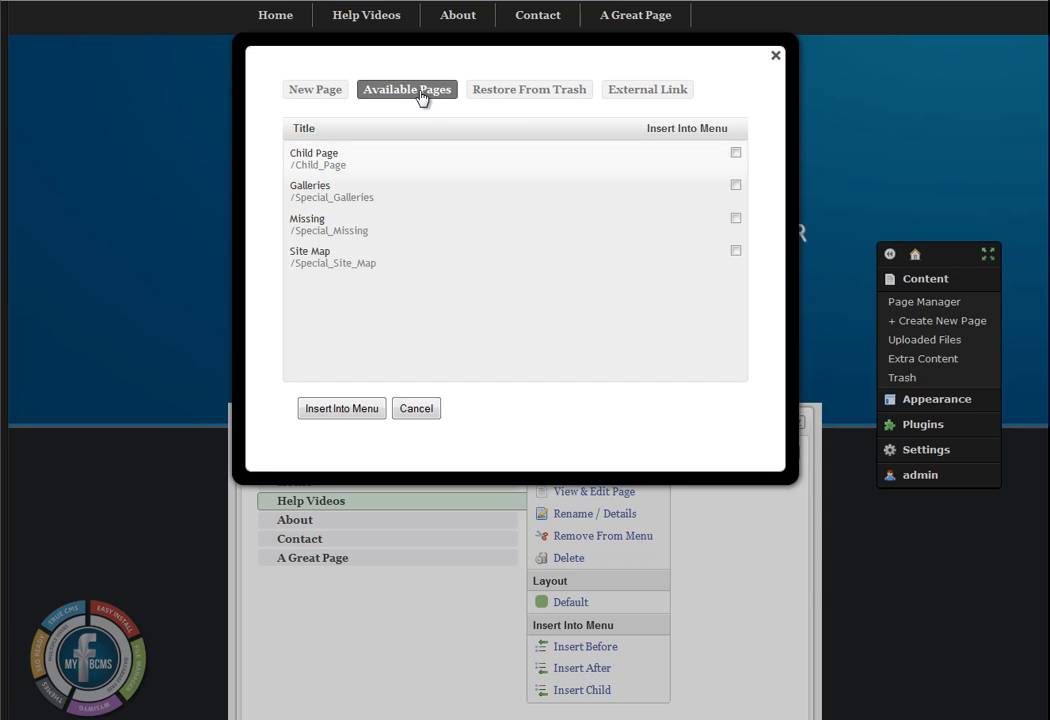
left_click(736, 153)
left_click(343, 410)
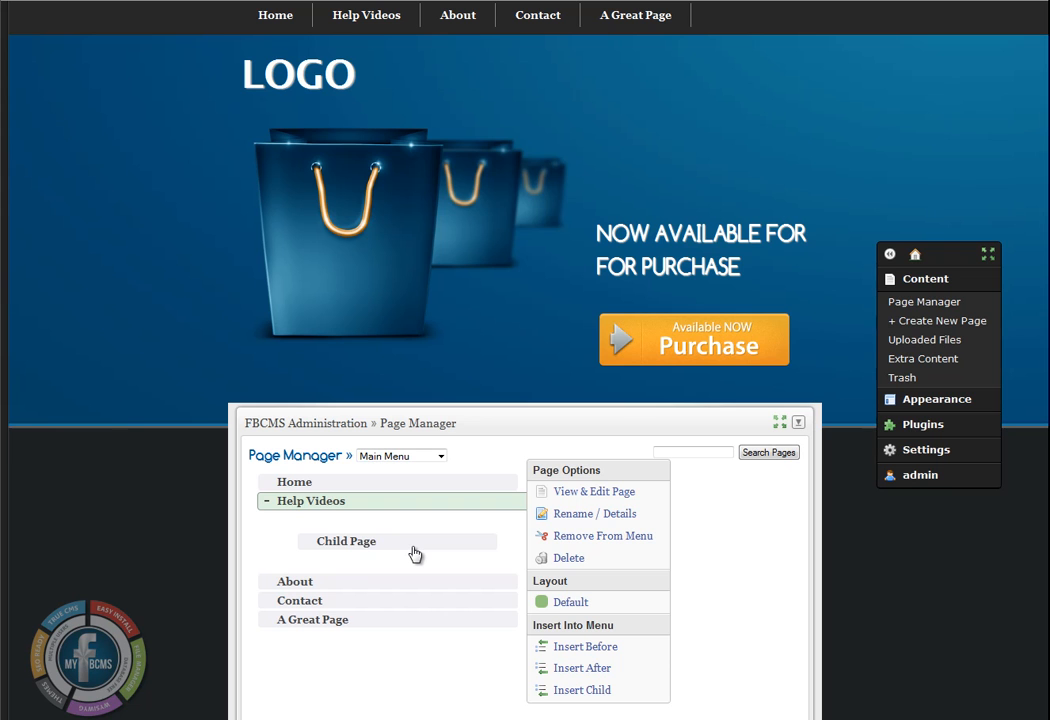
left_click(415, 554)
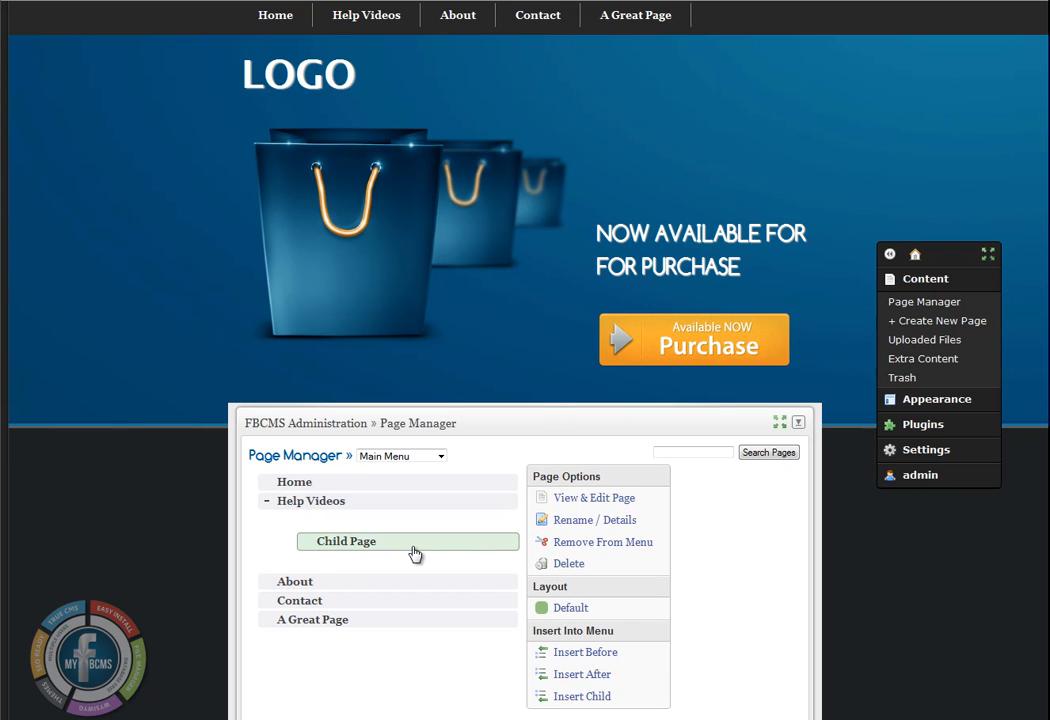
scroll(729, 539, "down", 3)
scroll(730, 540, "up", 1)
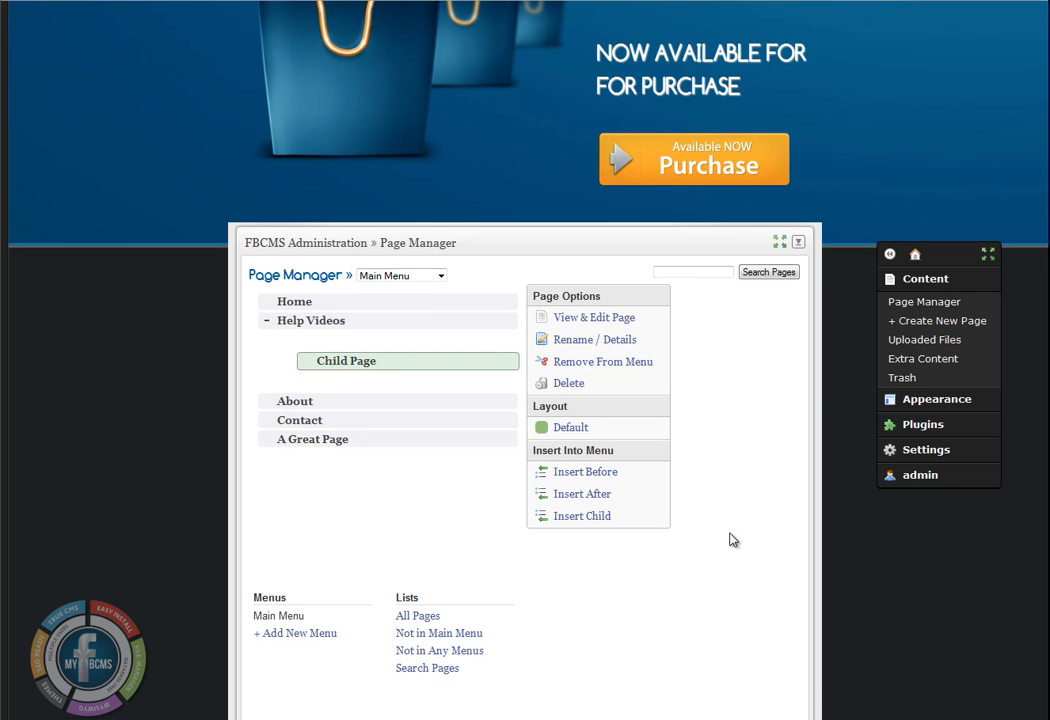
scroll(730, 540, "up", 2)
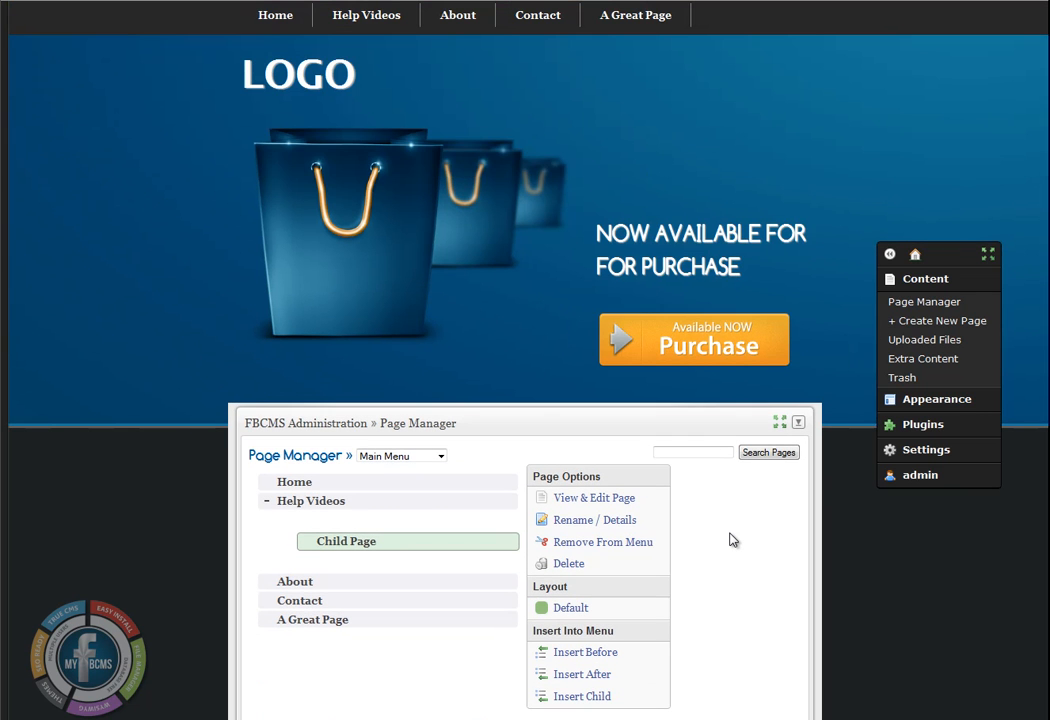